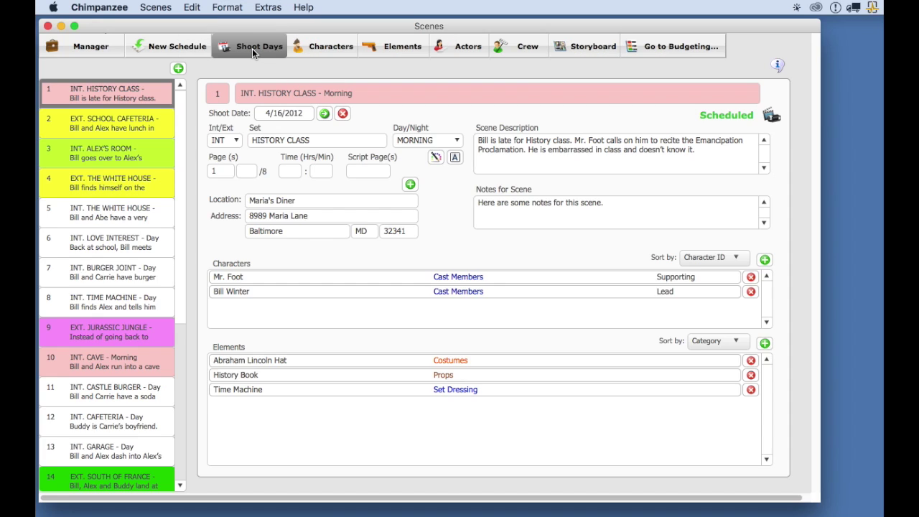
# - Review the 4/17/2012 and 4/16/2012 days in the Shoot Days schedule
pyautogui.click(253, 48)
pyautogui.moveTo(252, 48); pyautogui.dragTo(236, 33)
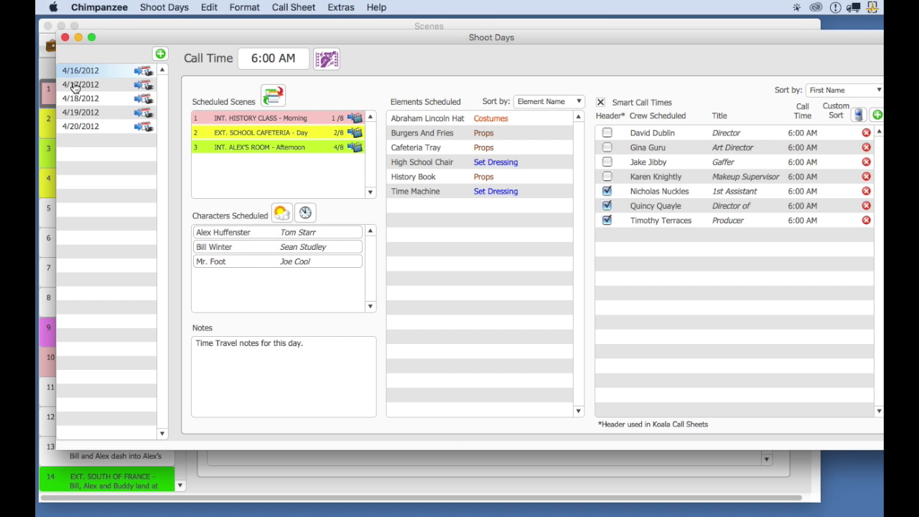
pyautogui.click(72, 84)
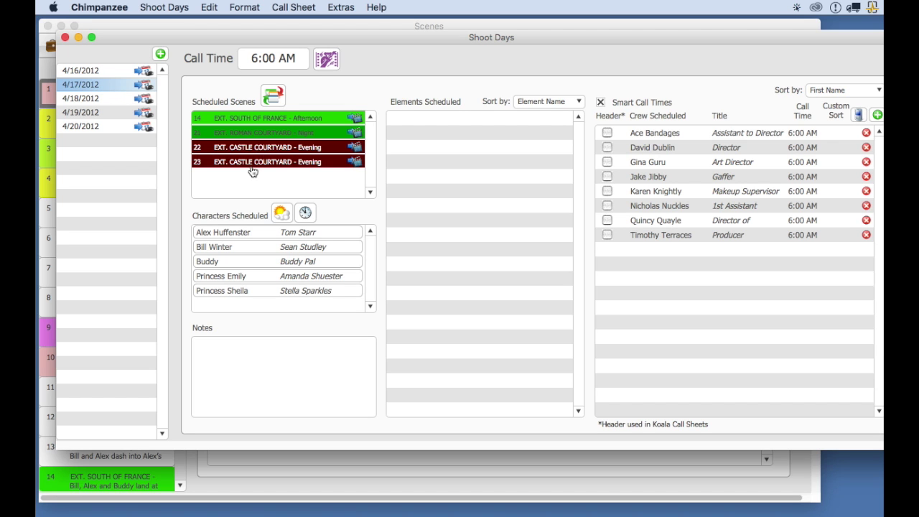
pyautogui.click(103, 70)
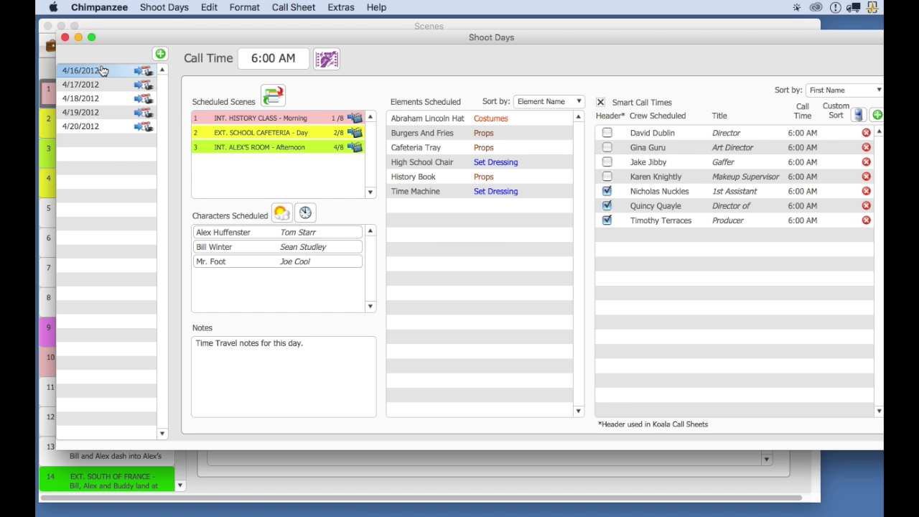
pyautogui.click(64, 38)
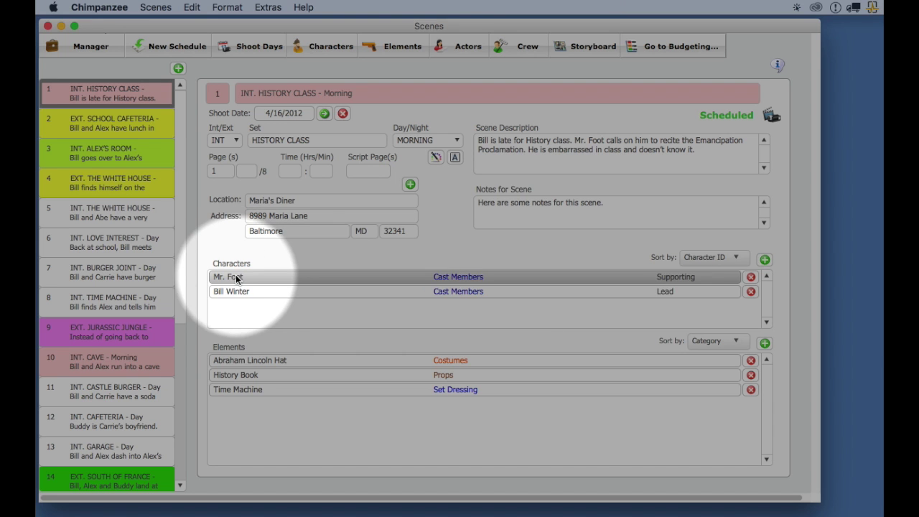
# - Browse scene 2 (EXT. SCHOOL CAFETERIA) and scene 3 (INT. ALEX'S ROOM) with their characters
pyautogui.click(232, 292)
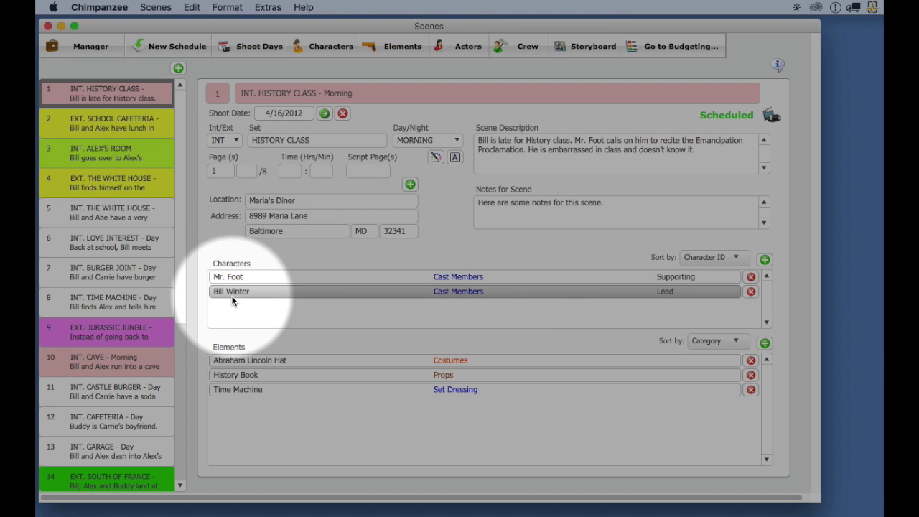
pyautogui.click(234, 275)
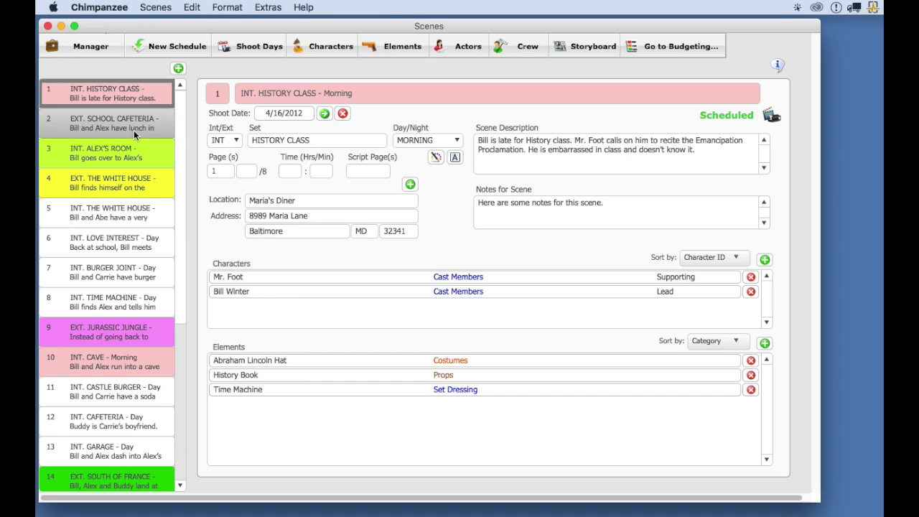
pyautogui.click(133, 126)
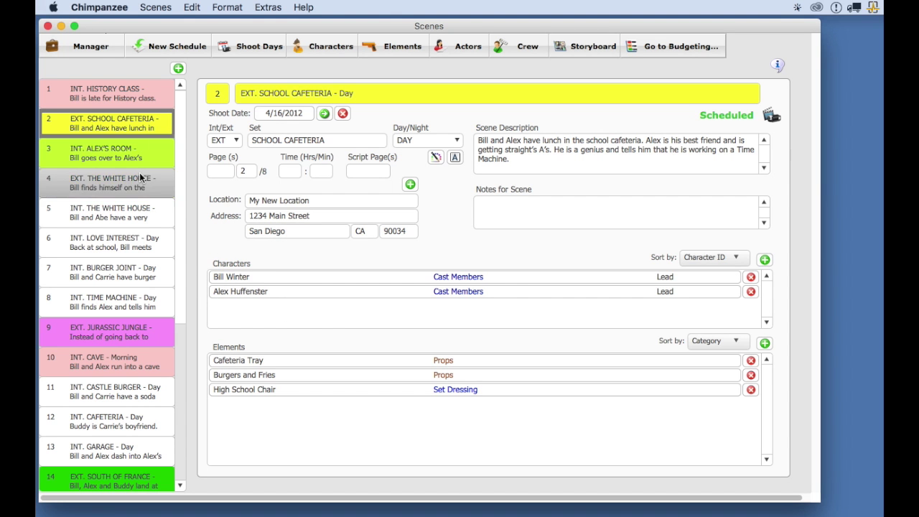
pyautogui.click(133, 160)
pyautogui.click(208, 291)
pyautogui.click(231, 276)
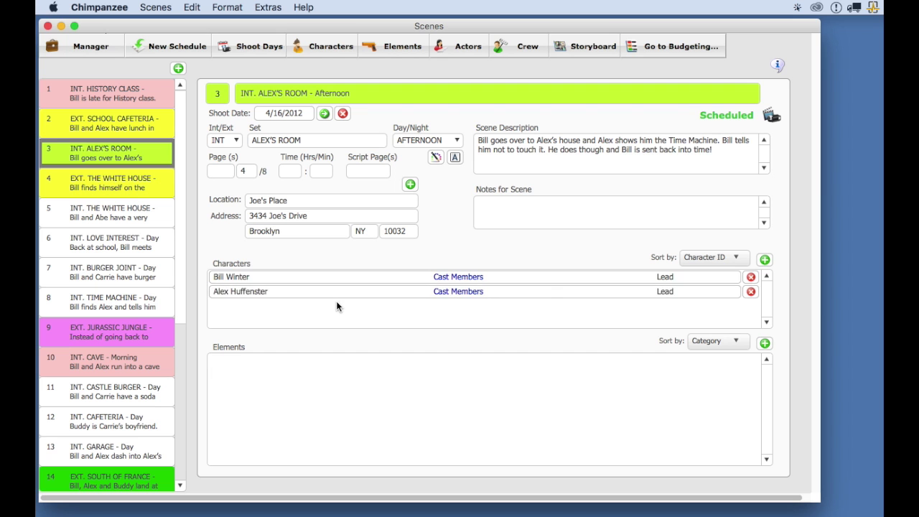
# - Open Bill Winter's character details and select his empty ID field
pyautogui.click(324, 278)
pyautogui.doubleClick(324, 277)
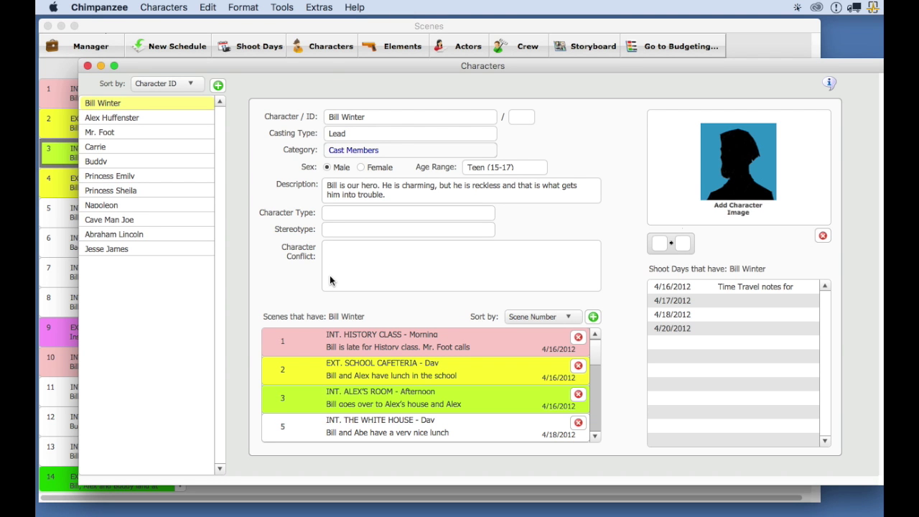
pyautogui.moveTo(327, 72); pyautogui.dragTo(323, 44)
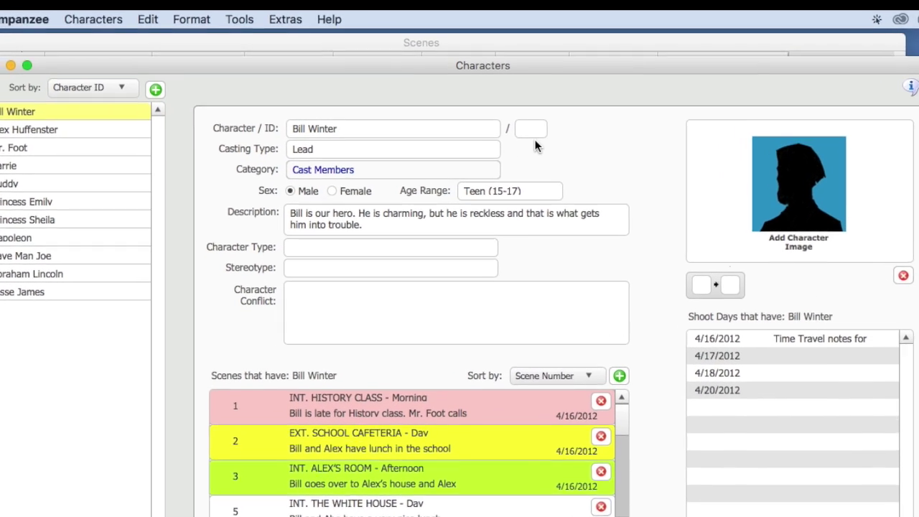
pyautogui.click(532, 129)
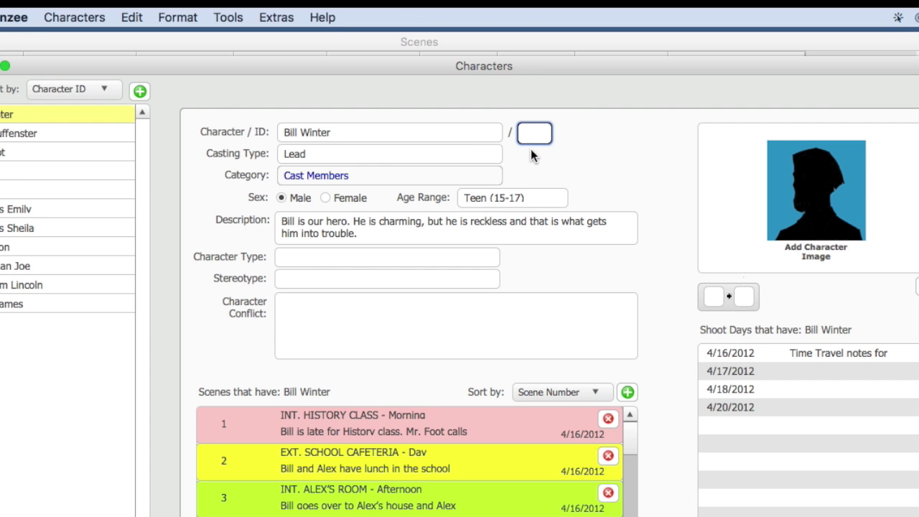
# - Number all characters with Update Character ID's, then check Alex Huffenster's, Buddy's and Bill Winter's IDs
pyautogui.click(227, 18)
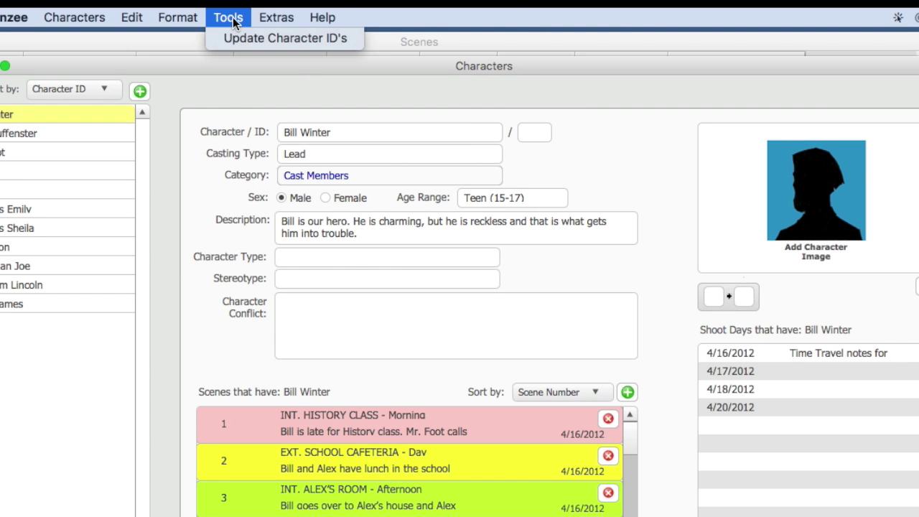
pyautogui.click(349, 40)
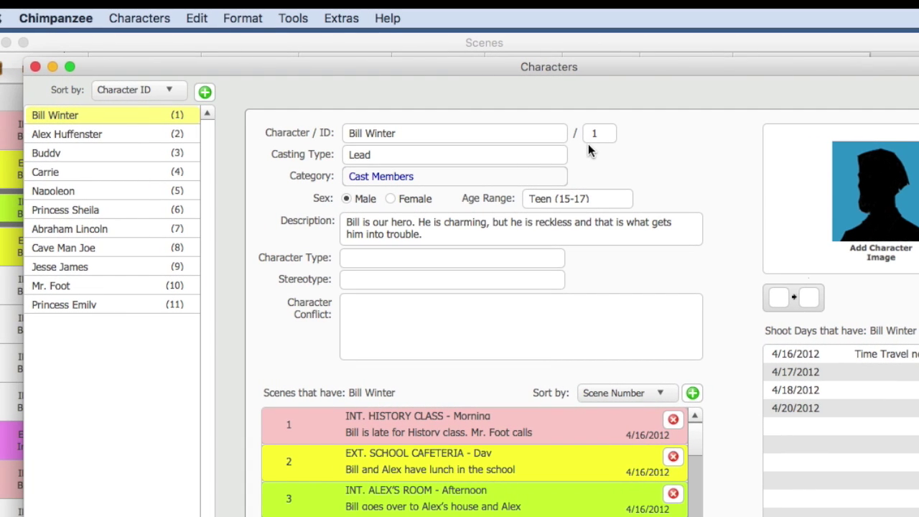
pyautogui.click(74, 143)
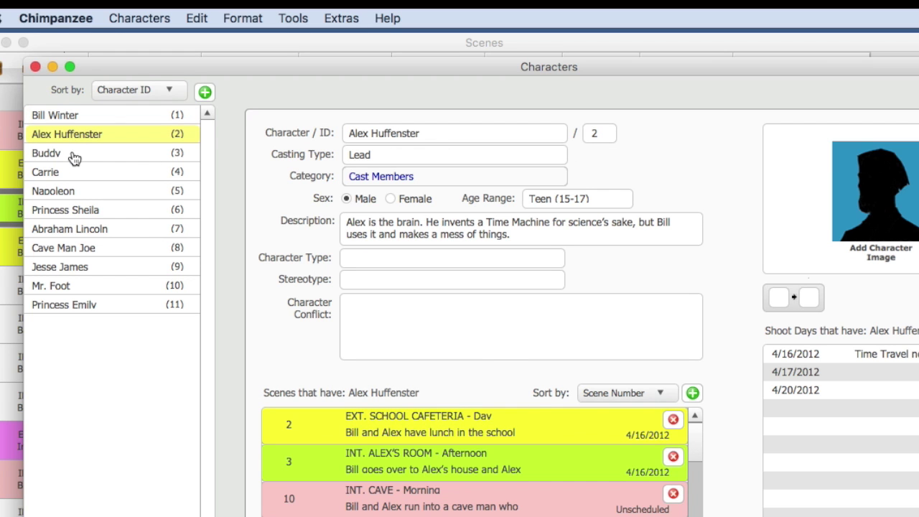
pyautogui.click(74, 158)
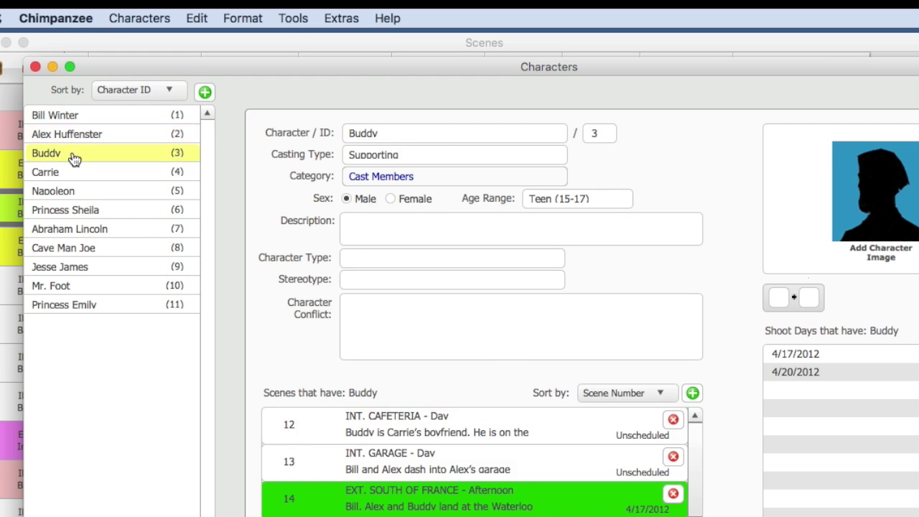
pyautogui.click(73, 117)
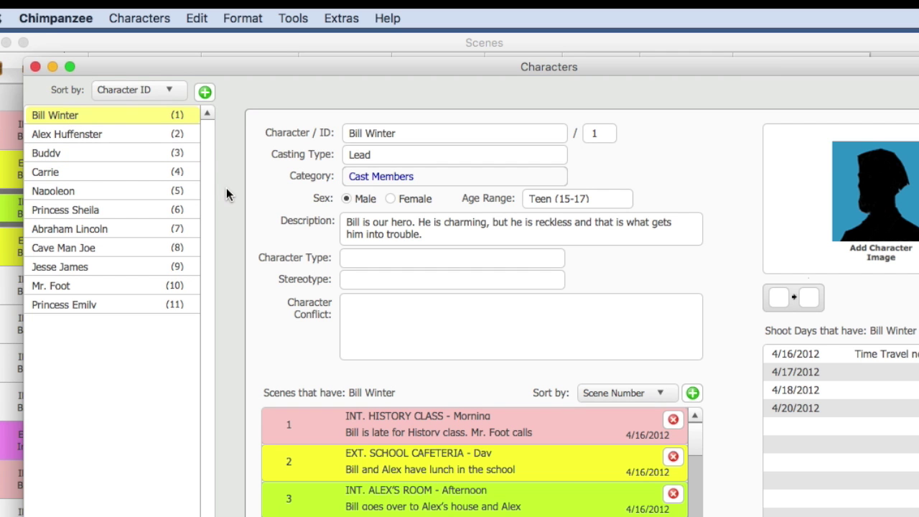
pyautogui.click(36, 67)
# - Open the 4/16/2012 shoot day and select Bill Winter and Alex Huffenster among its characters
pyautogui.click(64, 133)
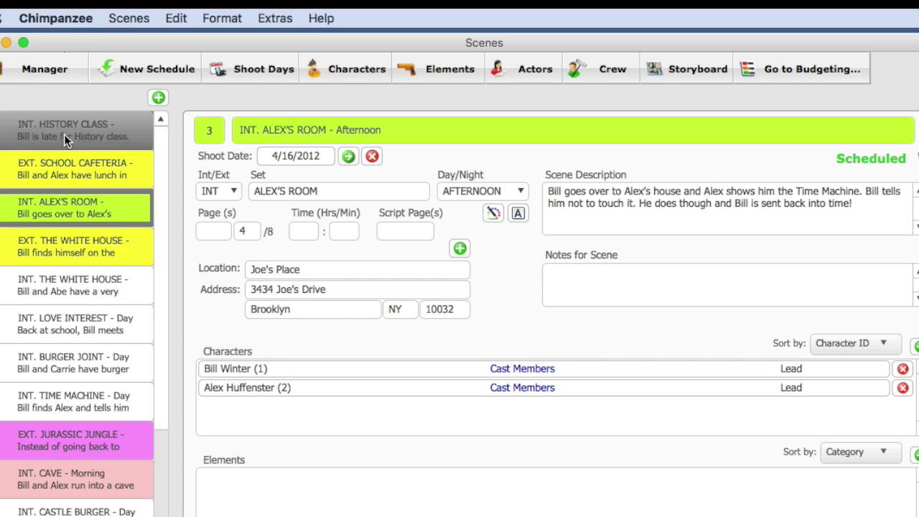
pyautogui.click(238, 71)
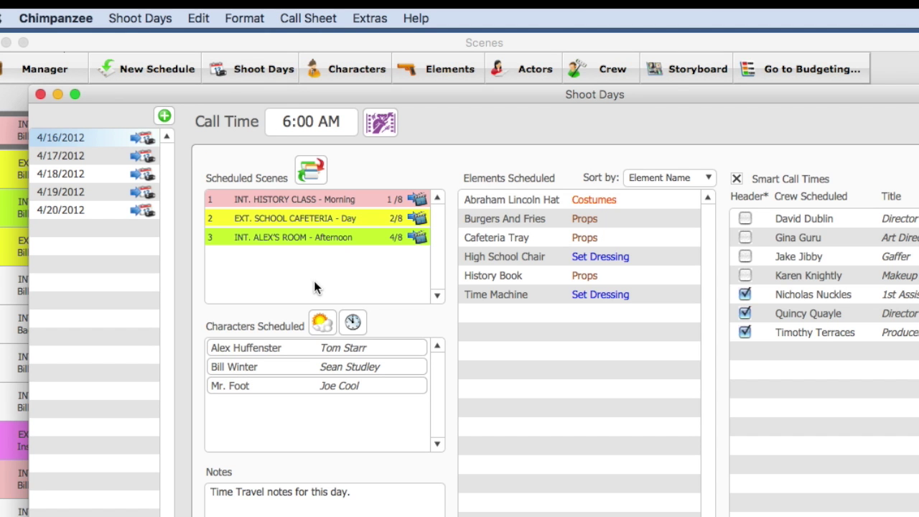
pyautogui.click(244, 367)
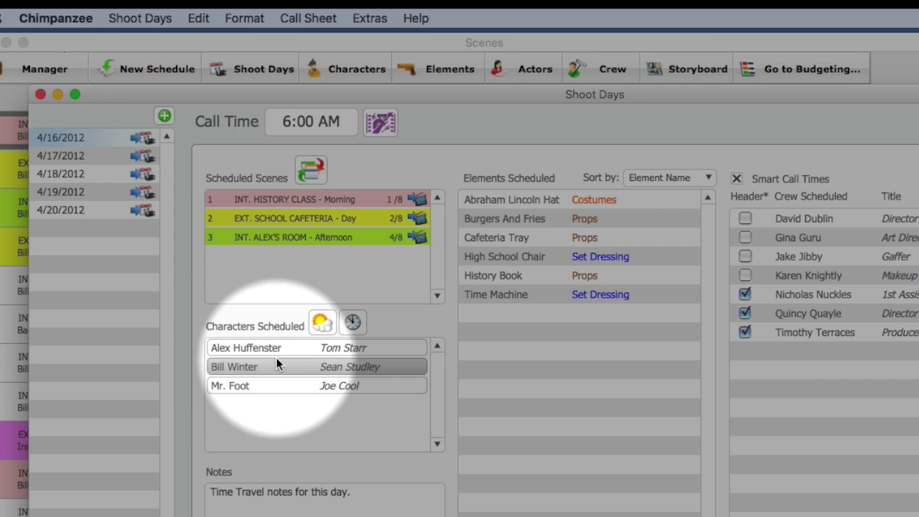
pyautogui.click(236, 346)
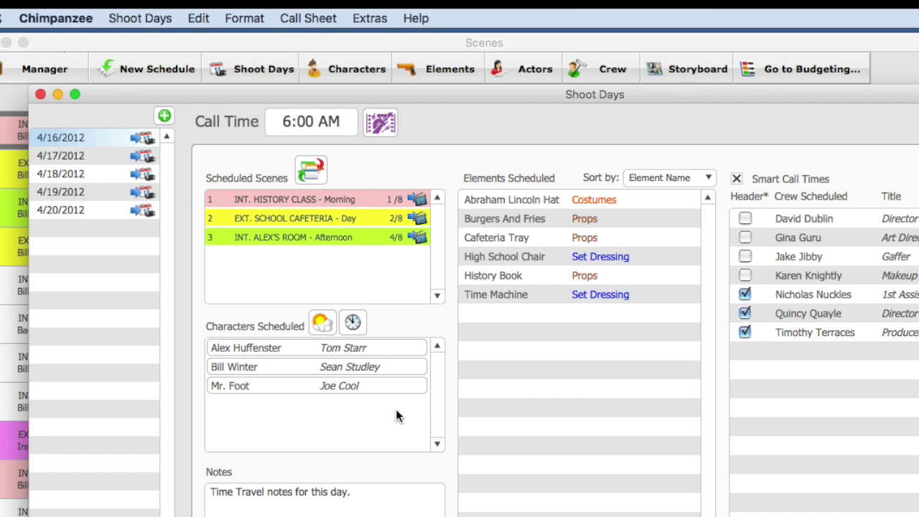
# - Review the actors' makeup and call times for the 4/16/2012 shoot day
pyautogui.click(353, 323)
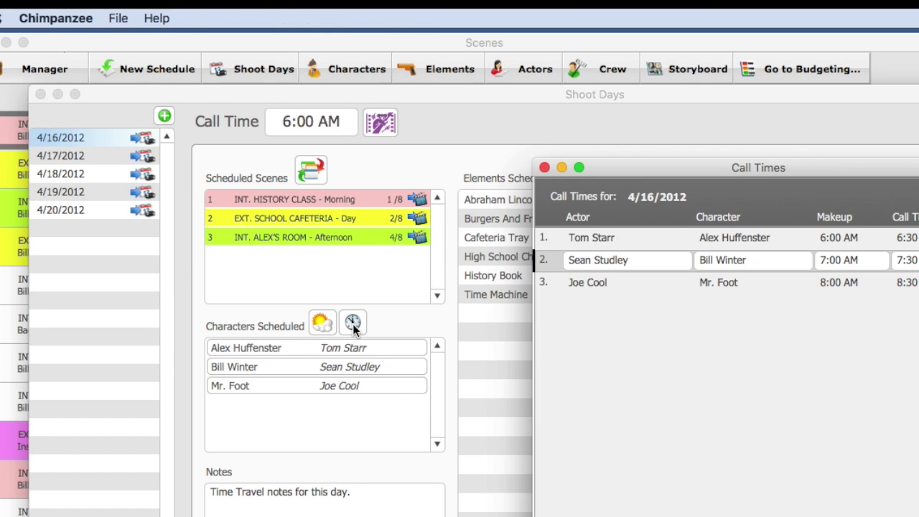
pyautogui.moveTo(643, 161); pyautogui.dragTo(537, 130)
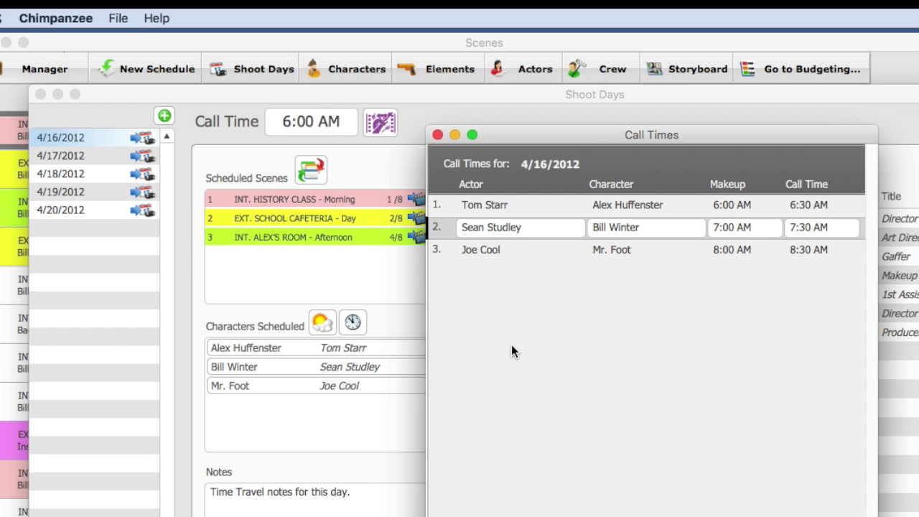
pyautogui.click(438, 134)
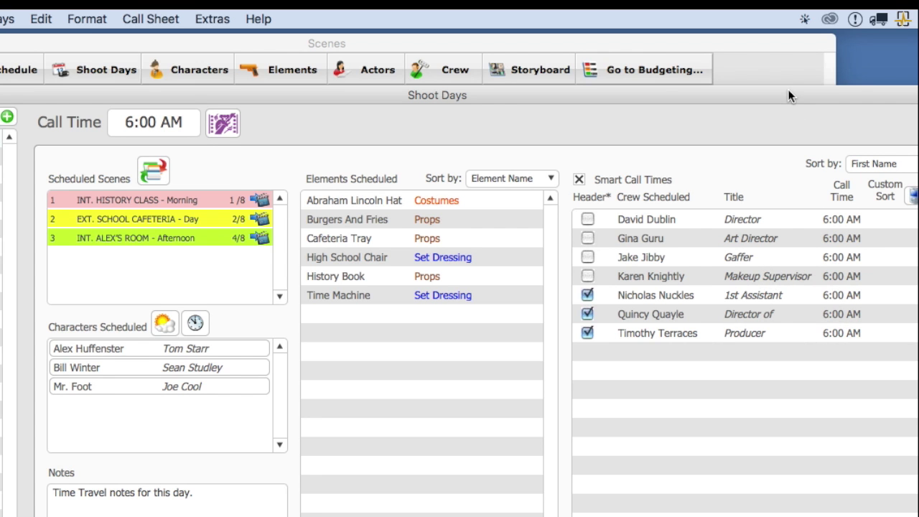
pyautogui.moveTo(788, 92); pyautogui.dragTo(739, 58)
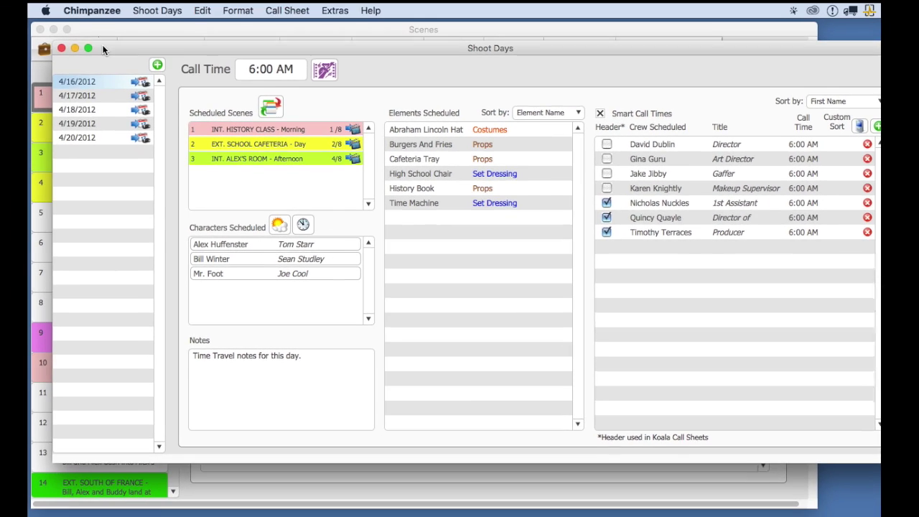
# - Check the Time Travel schedule's production company and logo info in the schedule manager
pyautogui.click(66, 48)
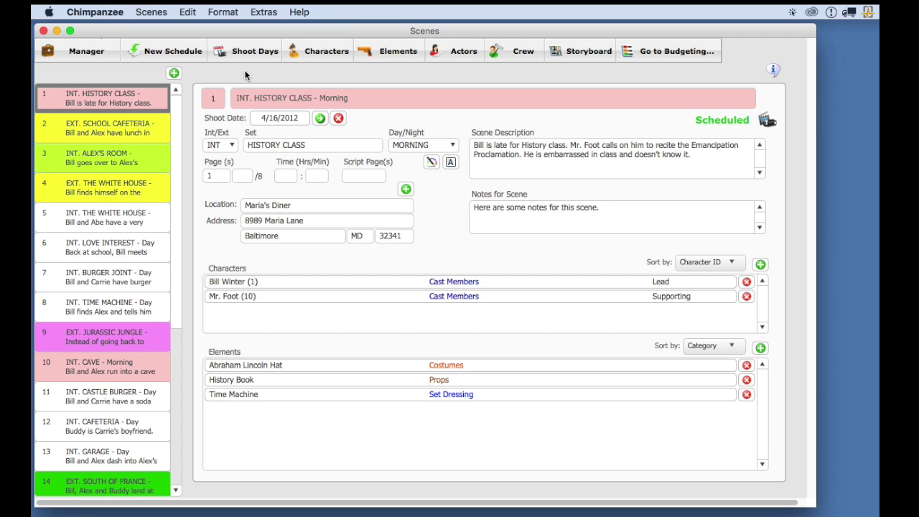
pyautogui.click(82, 51)
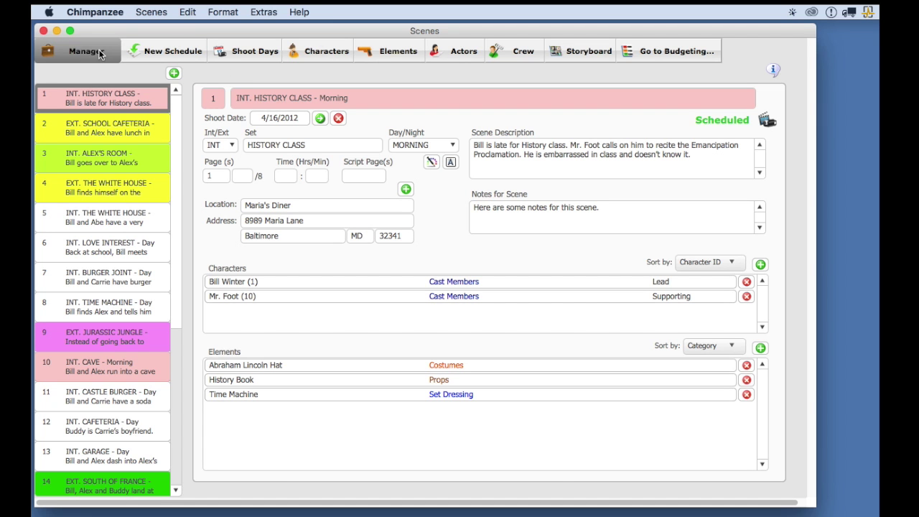
pyautogui.moveTo(454, 124); pyautogui.dragTo(345, 88)
pyautogui.click(764, 186)
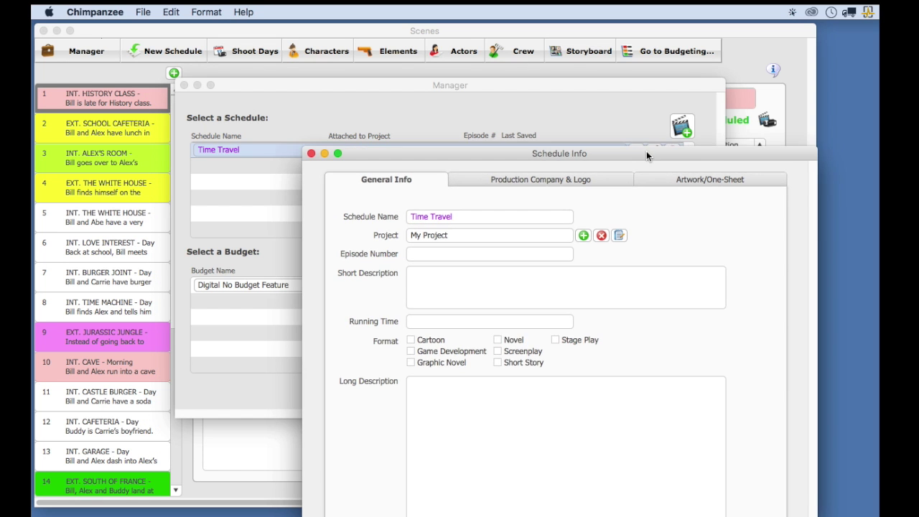
pyautogui.moveTo(647, 150)
pyautogui.mouseDown()
pyautogui.moveTo(563, 83)
pyautogui.moveTo(546, 42)
pyautogui.mouseUp()
pyautogui.click(473, 67)
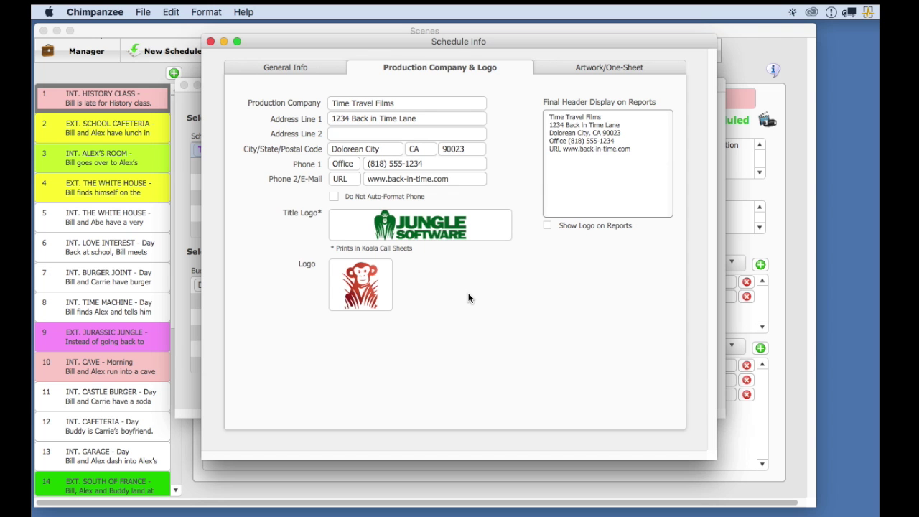
pyautogui.click(211, 41)
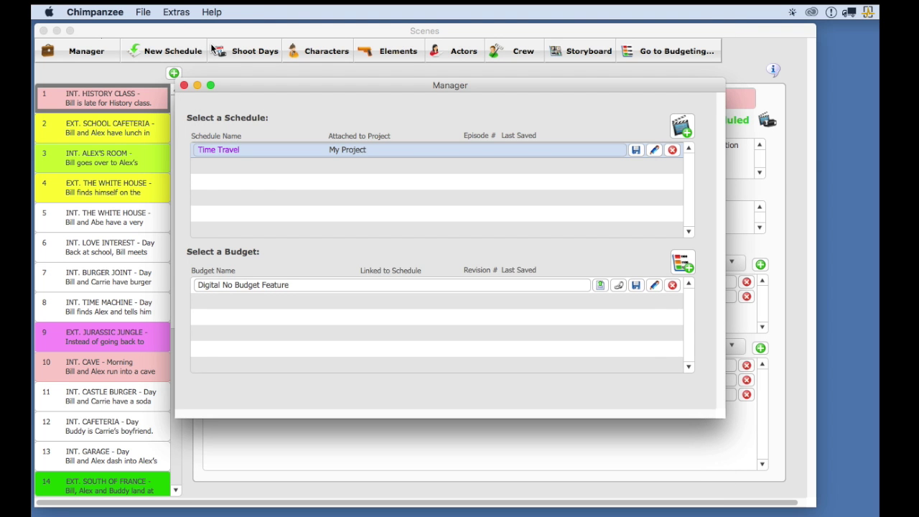
pyautogui.click(184, 85)
# - Export the shoot day to Koala Call Sheets as a file named 'Time Travel'
pyautogui.click(257, 52)
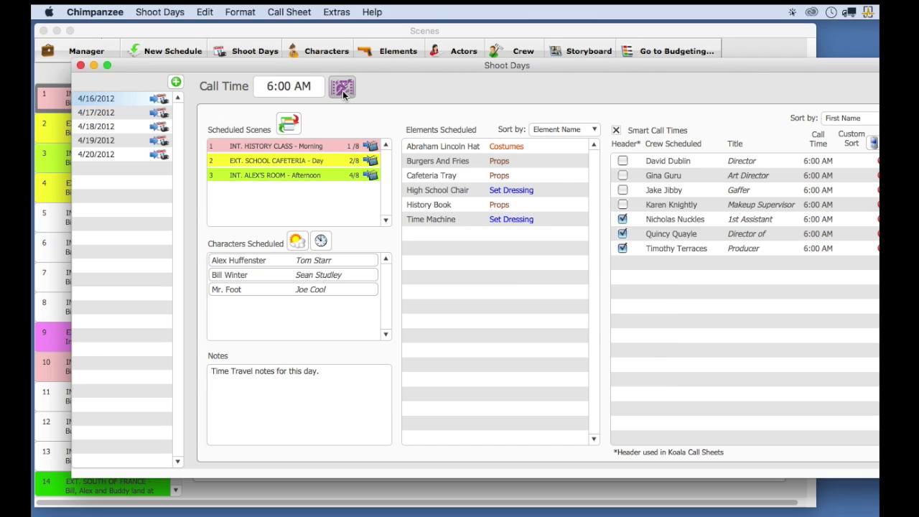
pyautogui.click(343, 92)
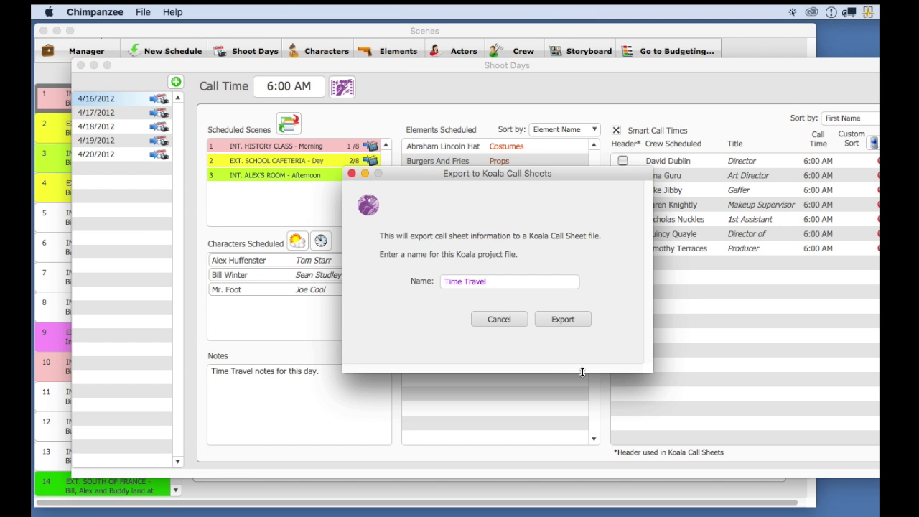
pyautogui.click(560, 319)
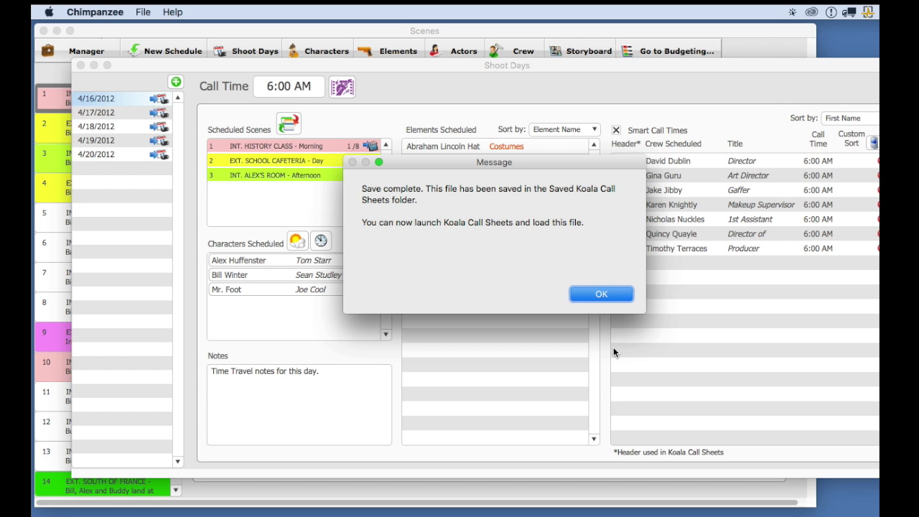
pyautogui.click(601, 293)
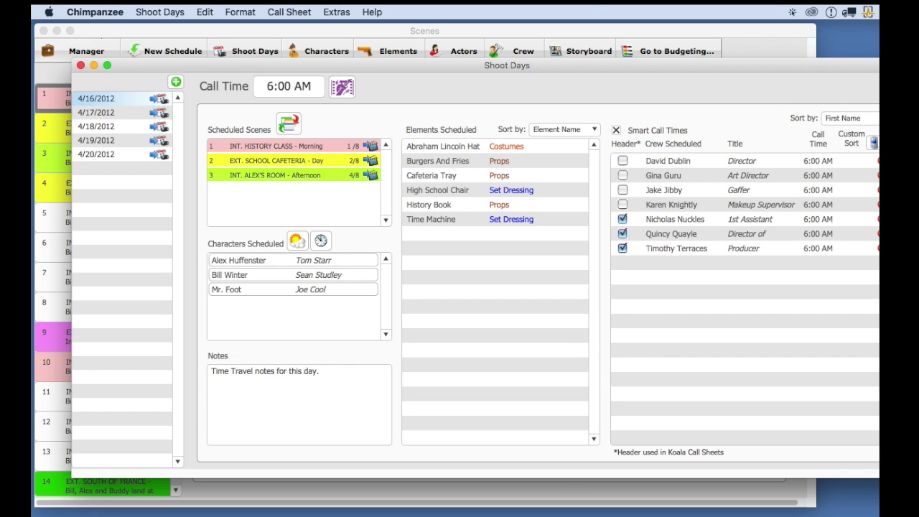
pyautogui.moveTo(495, 514); pyautogui.dragTo(513, 153)
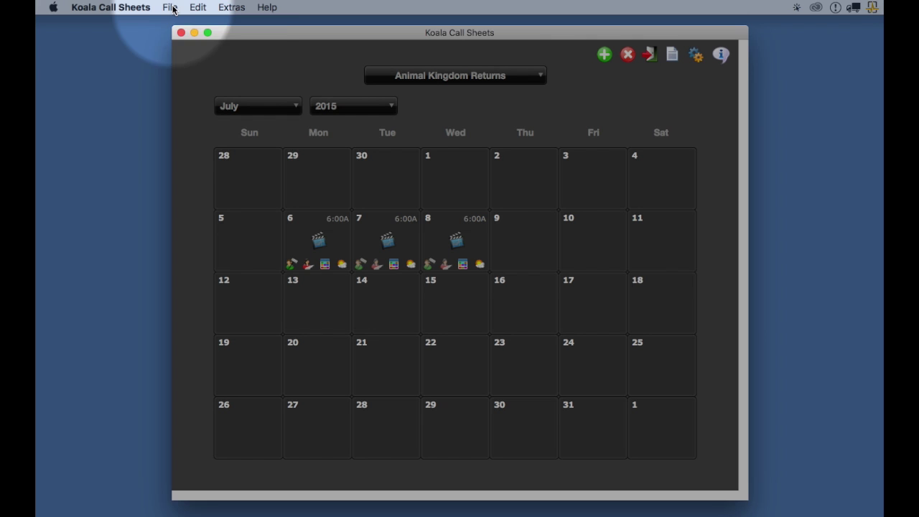
# - Choose File > Load Call Sheet > Saved Koala Call Sheets
pyautogui.click(170, 8)
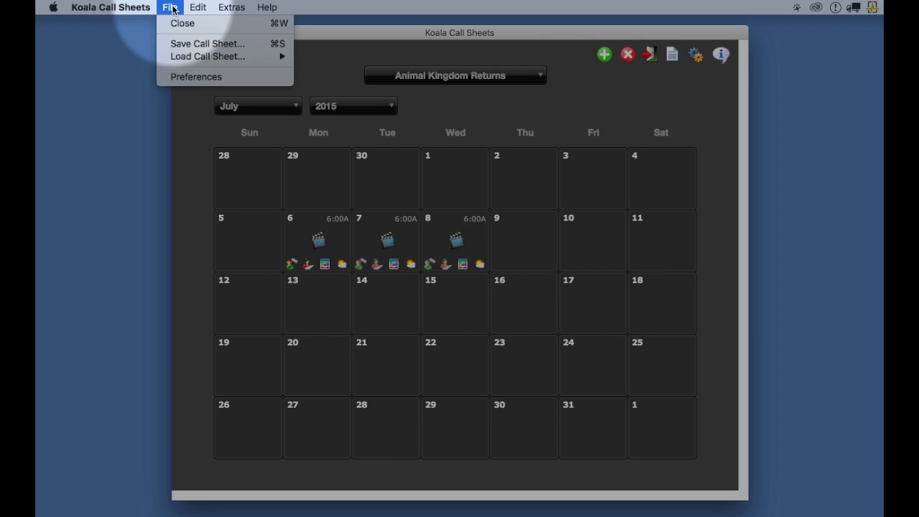
pyautogui.moveTo(181, 59)
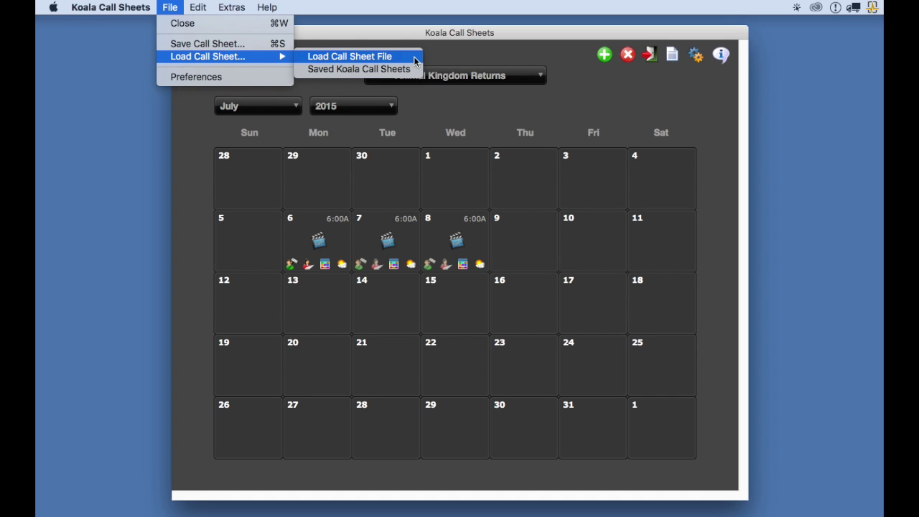
pyautogui.click(415, 70)
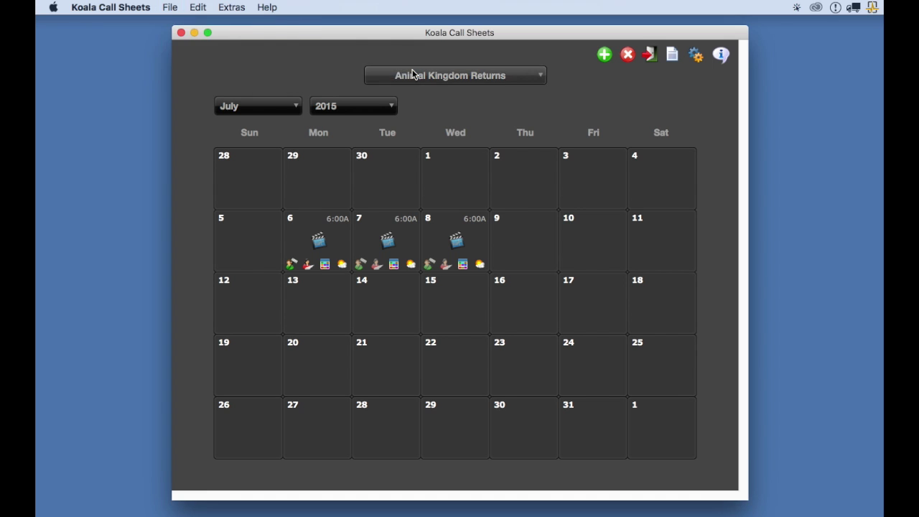
pyautogui.moveTo(570, 214); pyautogui.dragTo(449, 104)
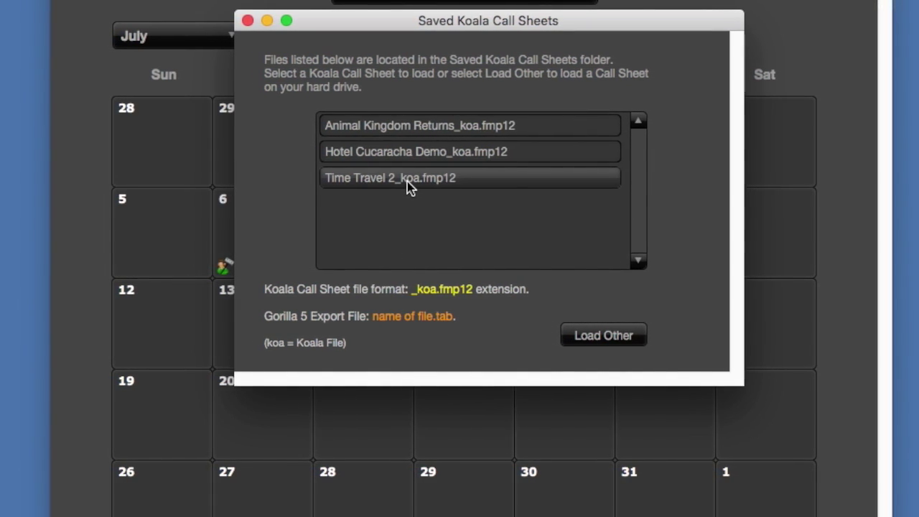
# - Load Time Travel_koa.fmp12 from Applications/Chimpanzee/Saved Koala Call Sheets
pyautogui.click(614, 338)
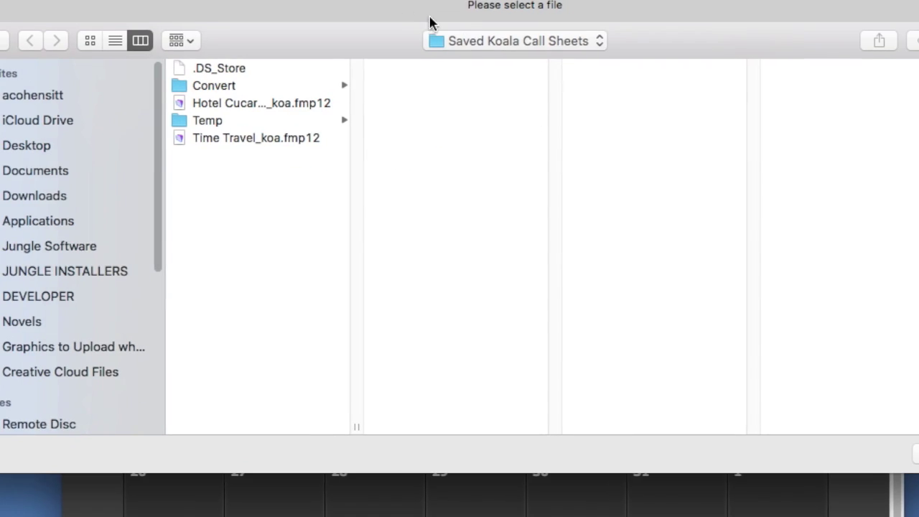
pyautogui.click(468, 40)
pyautogui.click(481, 80)
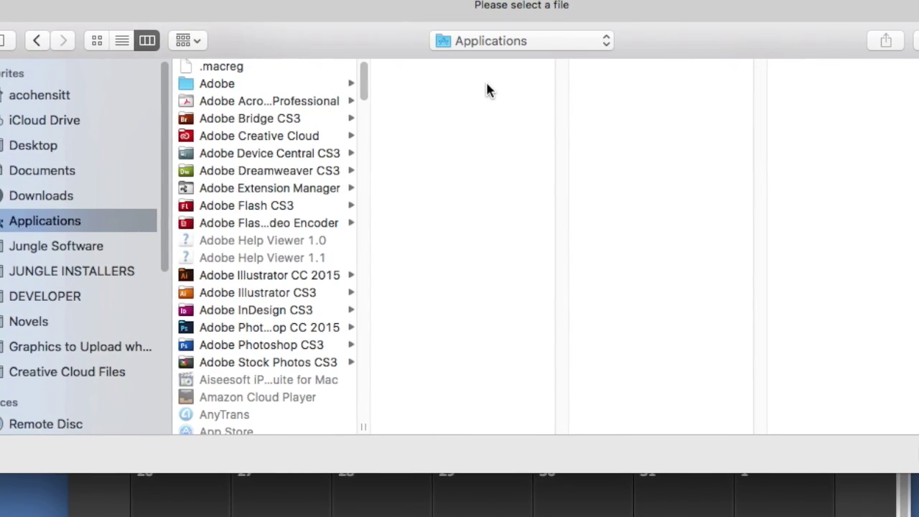
pyautogui.scroll(-5, 254, 341)
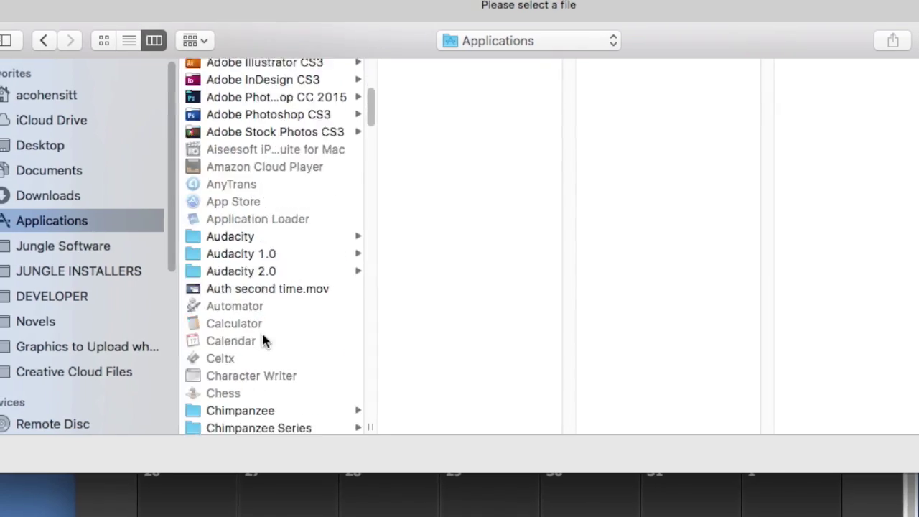
pyautogui.scroll(-5, 263, 341)
pyautogui.click(316, 153)
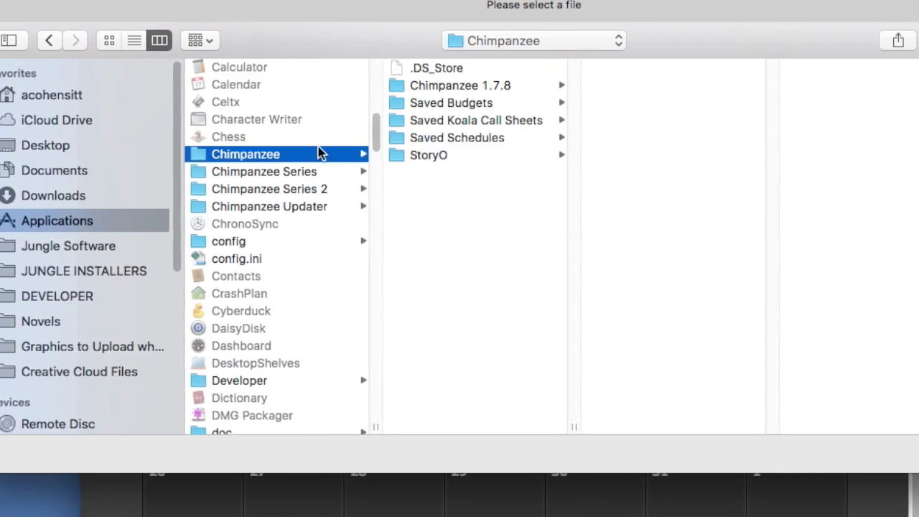
pyautogui.click(451, 122)
pyautogui.click(651, 86)
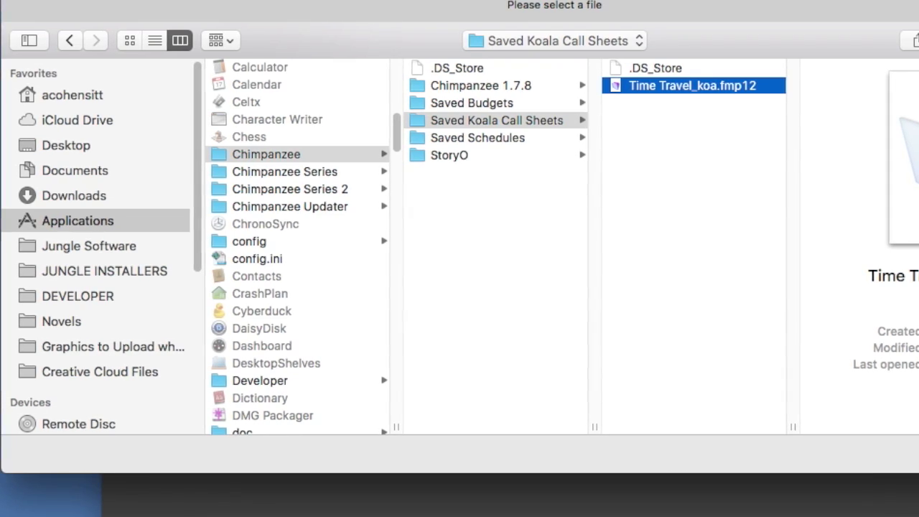
pyautogui.press('Return')
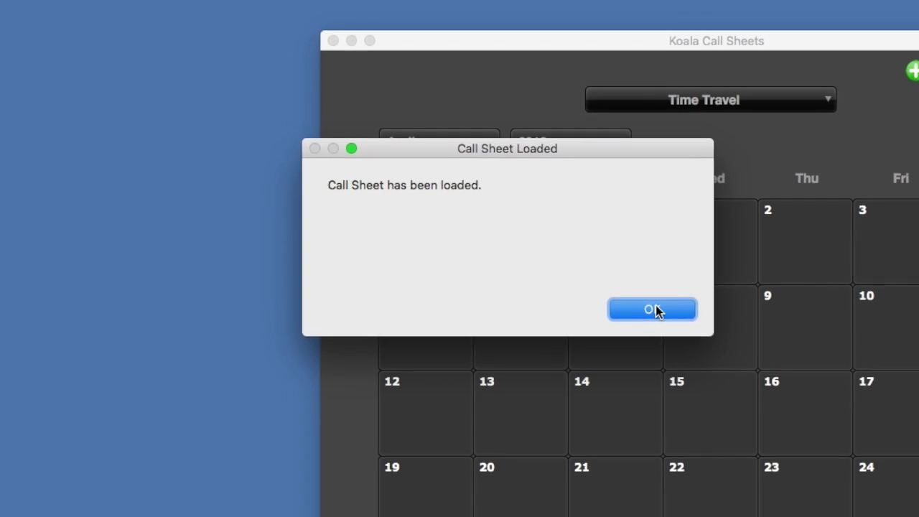
# - Open the April 16 shoot day and review its scene breakdowns
pyautogui.click(656, 311)
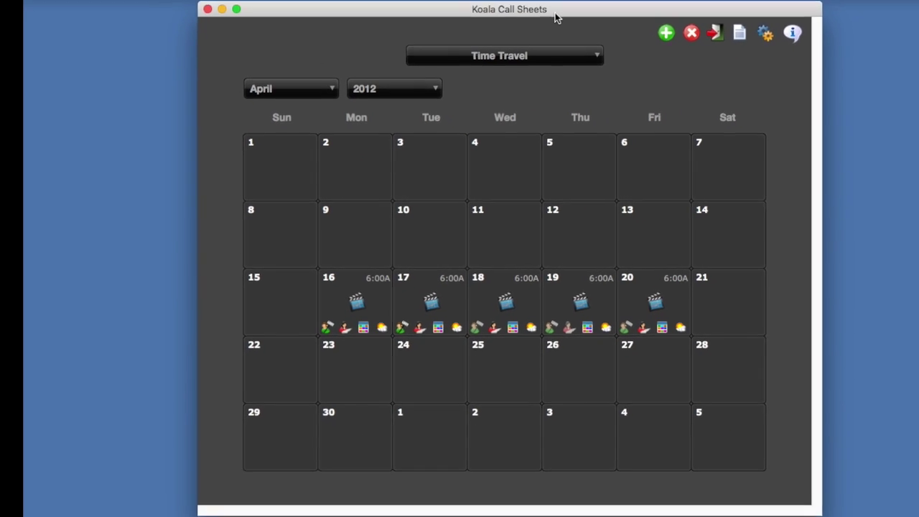
pyautogui.click(355, 301)
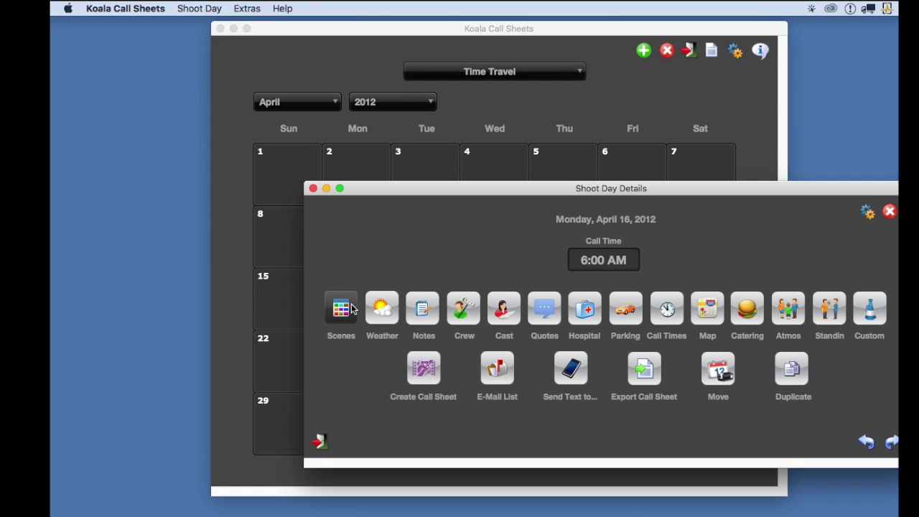
pyautogui.moveTo(451, 189); pyautogui.dragTo(330, 104)
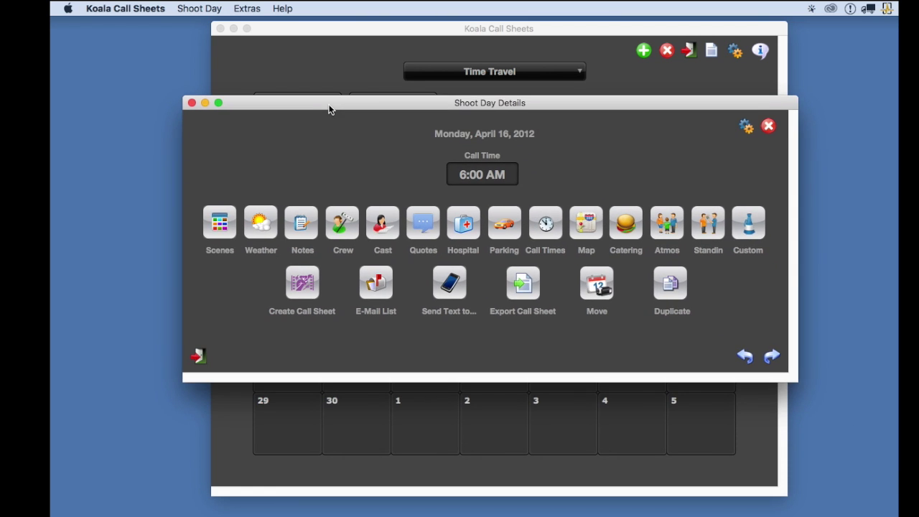
pyautogui.click(224, 221)
pyautogui.moveTo(419, 188); pyautogui.dragTo(347, 75)
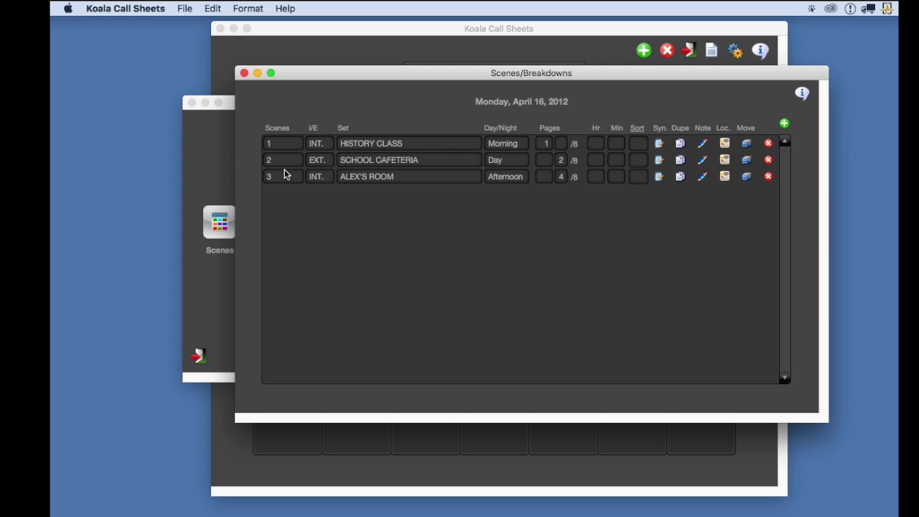
pyautogui.click(244, 73)
# - Tick Producer's Place in Header in the day's crew list
pyautogui.click(342, 223)
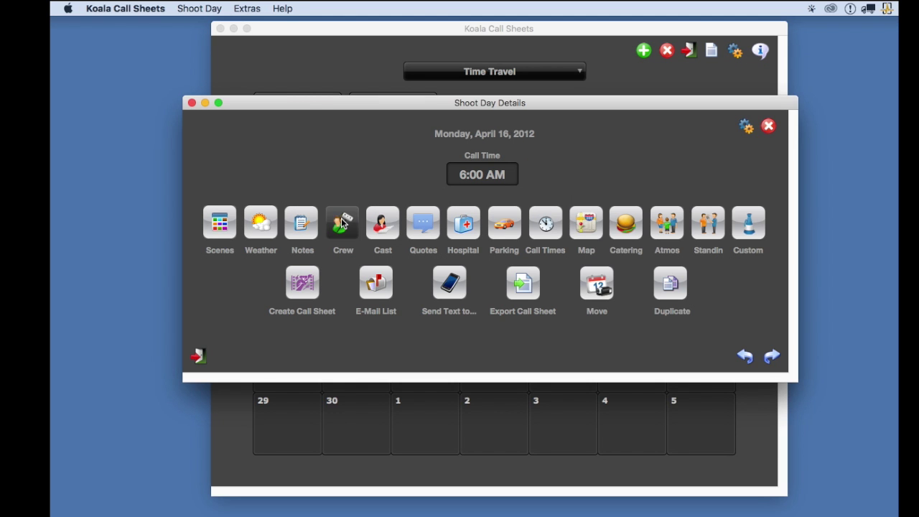
pyautogui.moveTo(456, 126); pyautogui.dragTo(423, 21)
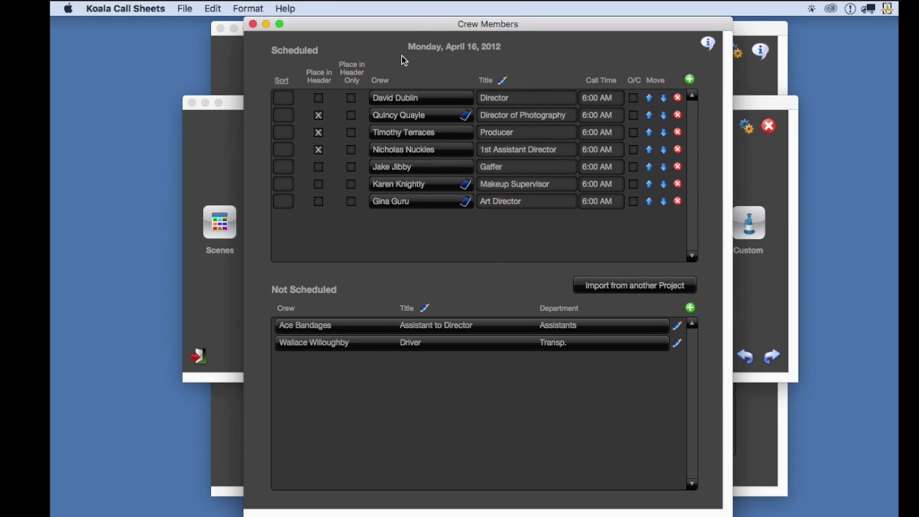
pyautogui.click(318, 132)
pyautogui.click(252, 24)
# - Review the cast list for the April 16 shoot day
pyautogui.click(383, 222)
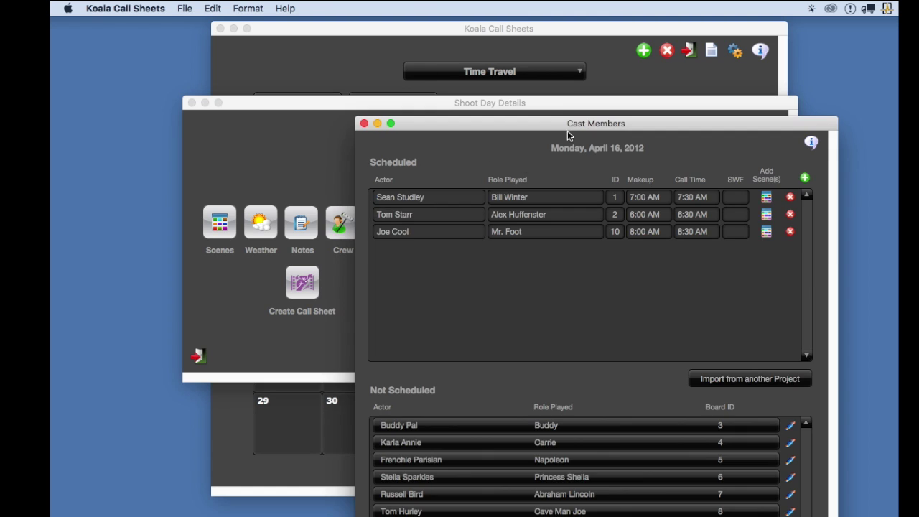
pyautogui.moveTo(569, 123); pyautogui.dragTo(475, 28)
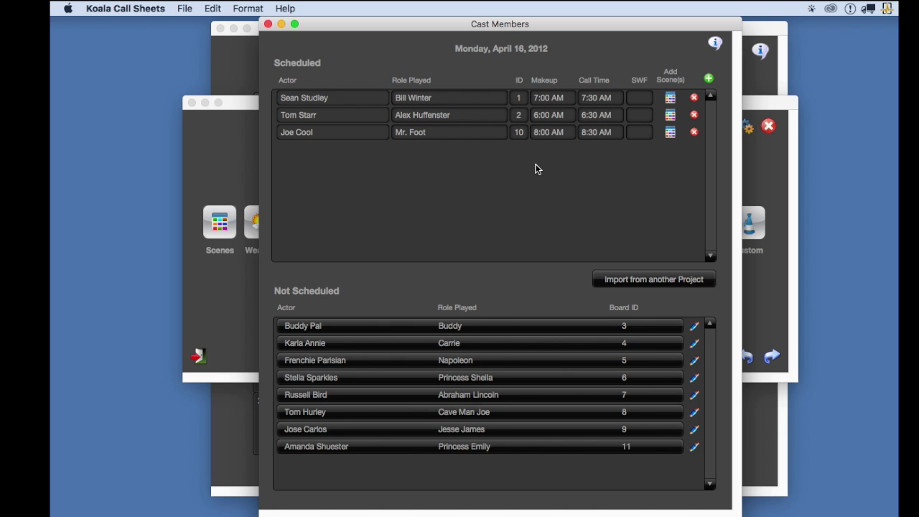
pyautogui.click(269, 25)
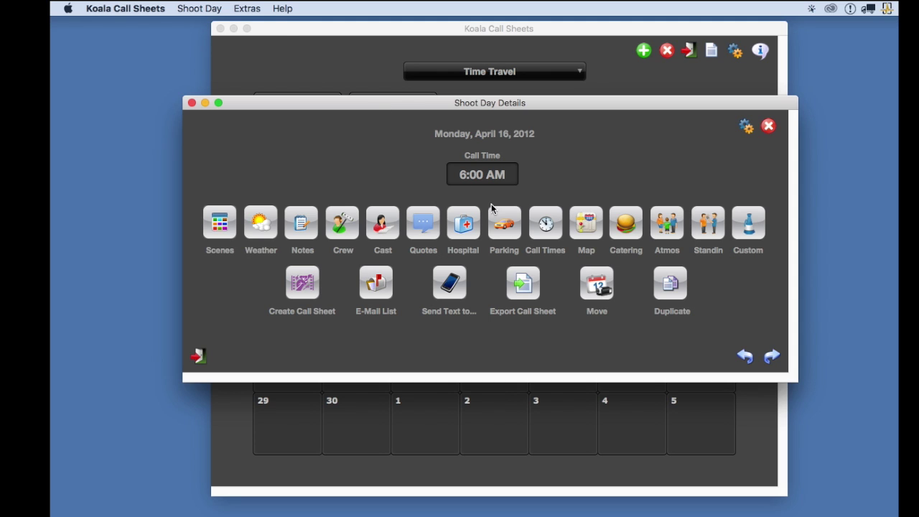
pyautogui.click(509, 239)
# - Create the April 16 call sheet from the logo template Call Sheet #10
pyautogui.click(305, 290)
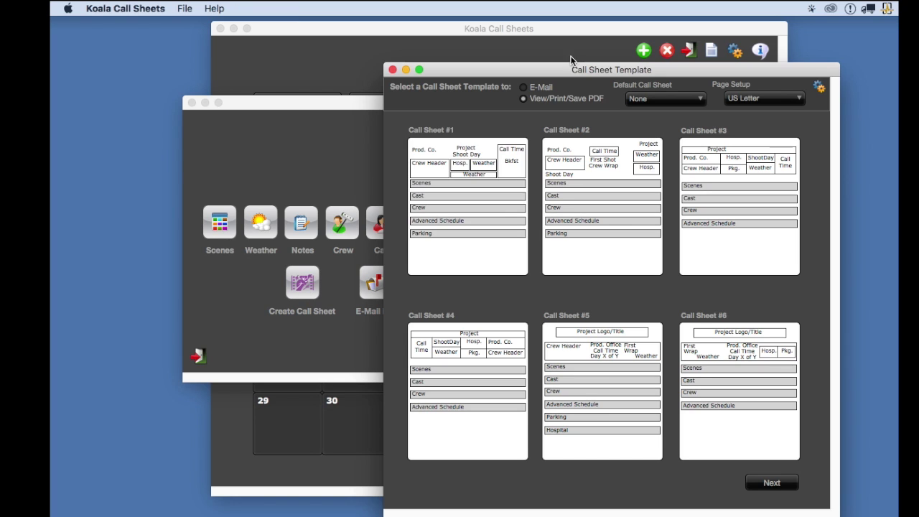
pyautogui.moveTo(579, 63); pyautogui.dragTo(463, 22)
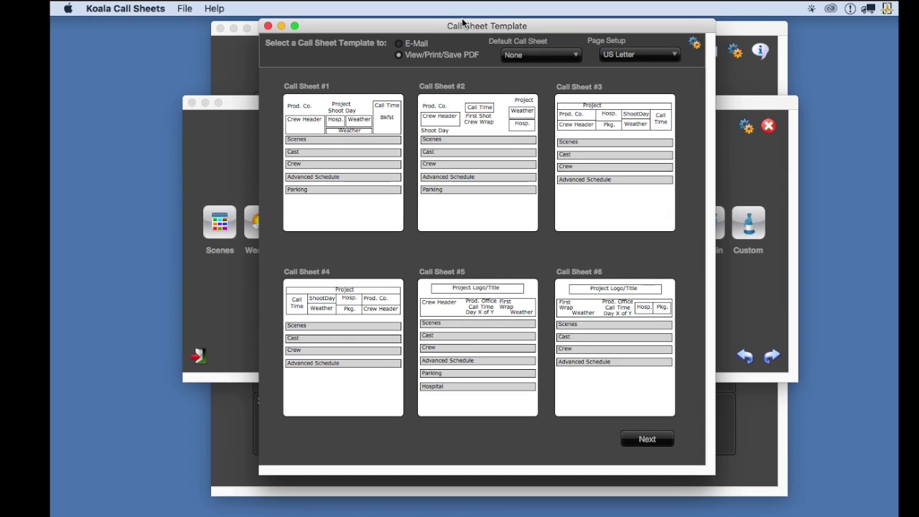
pyautogui.click(645, 441)
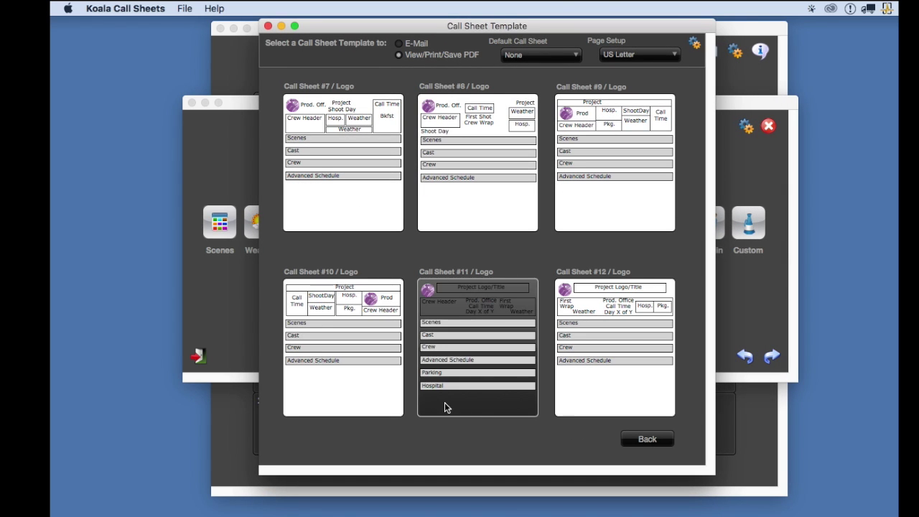
pyautogui.click(327, 304)
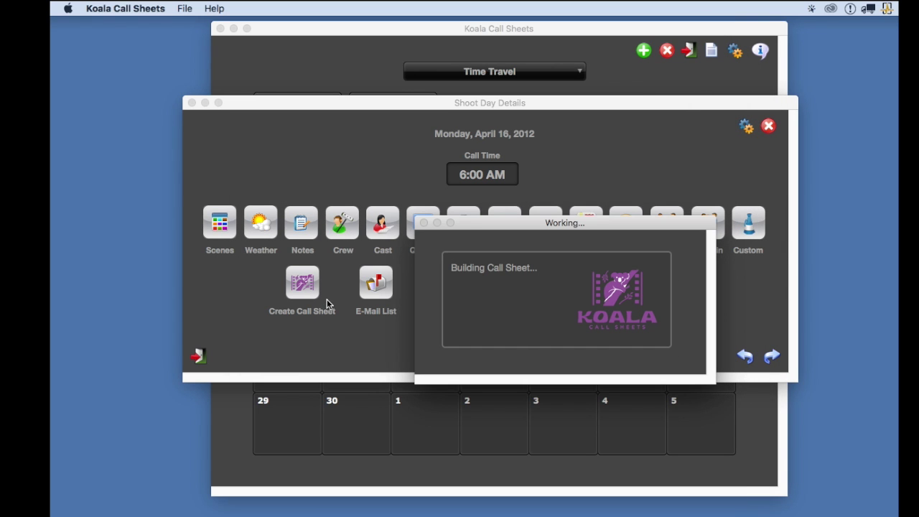